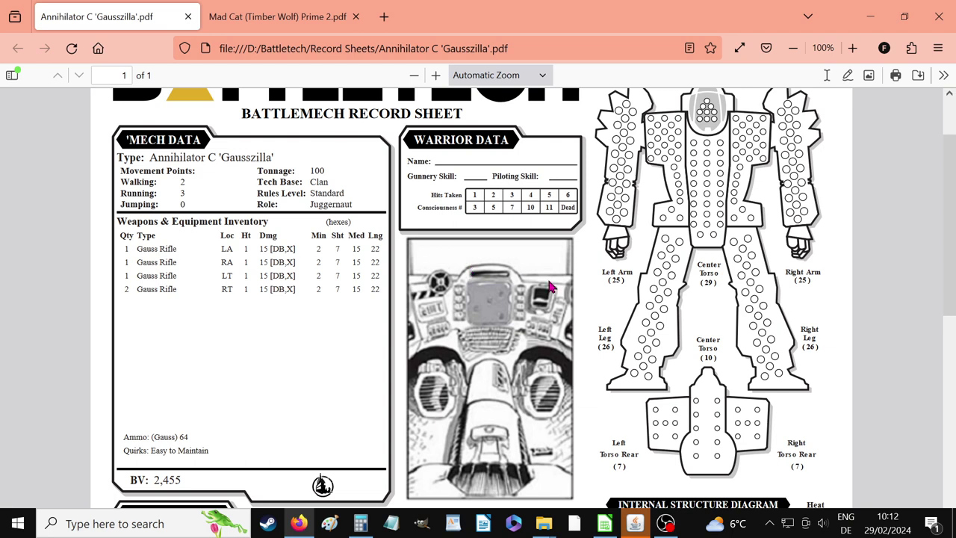
Switch to the Mad Cat Prime vs Gausszilla spreadsheet in LibreOffice Calc and examine the first match results of the N/S Start 2x2 table
left_click(606, 525)
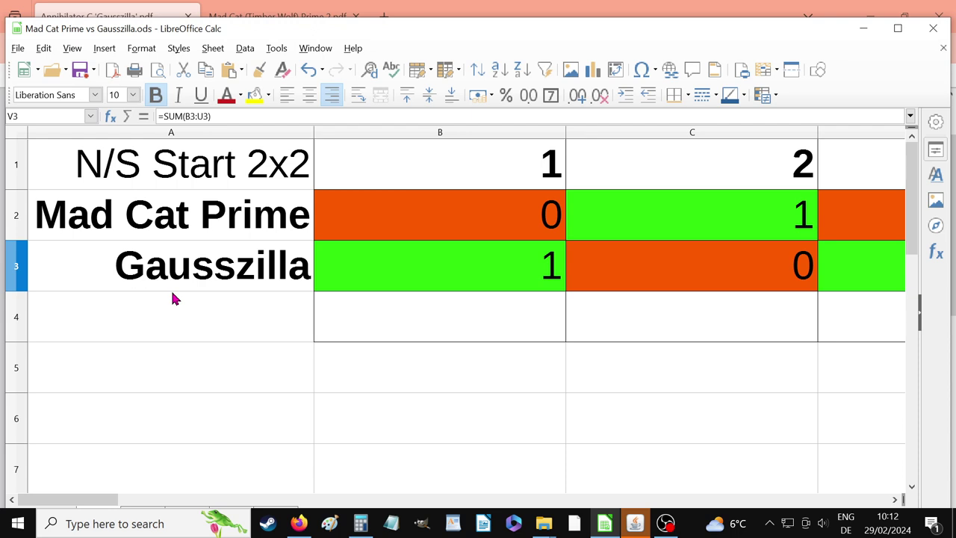
left_click(83, 274)
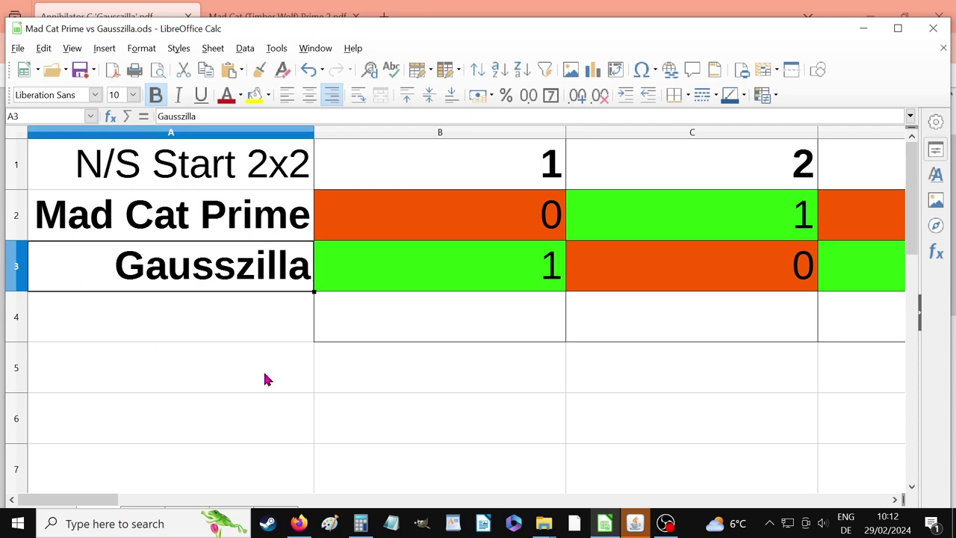
left_click(493, 157)
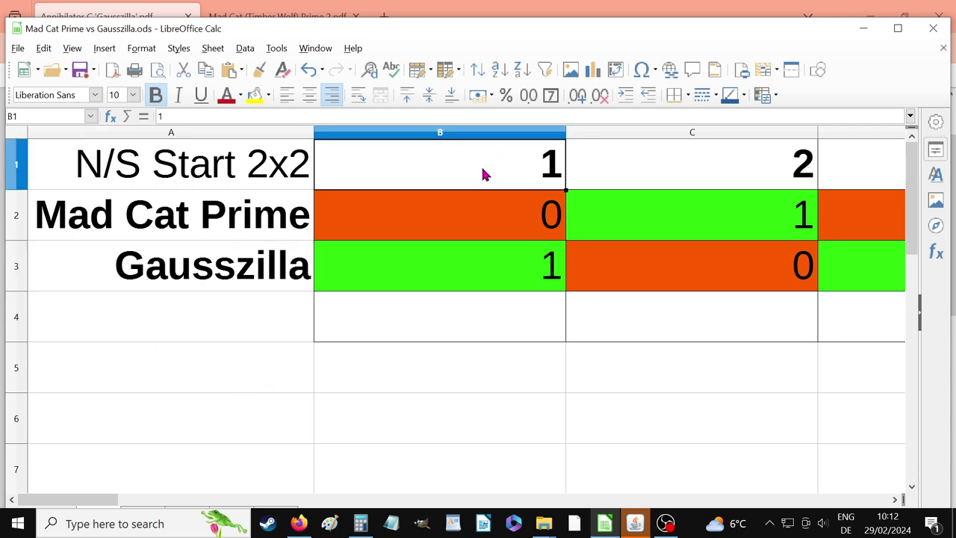
left_click(716, 160)
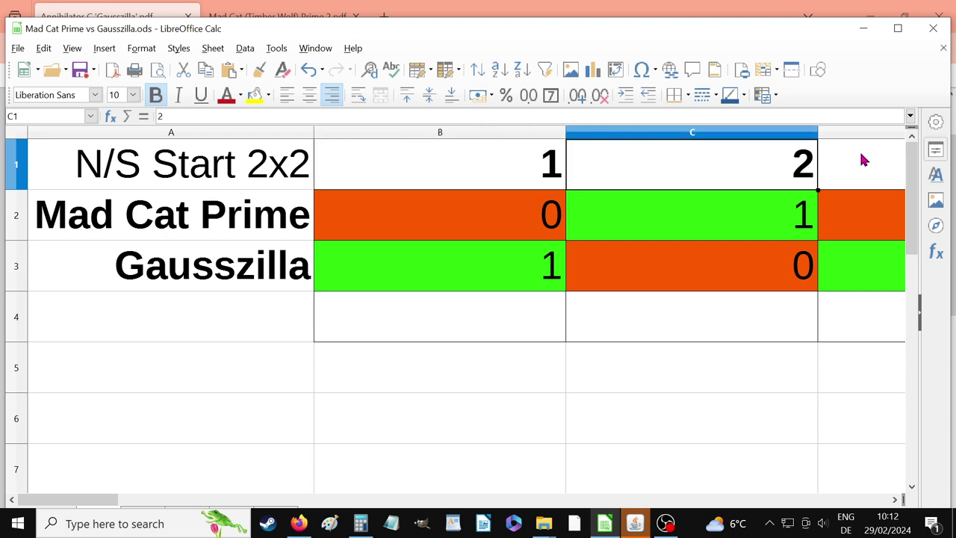
left_click(497, 287)
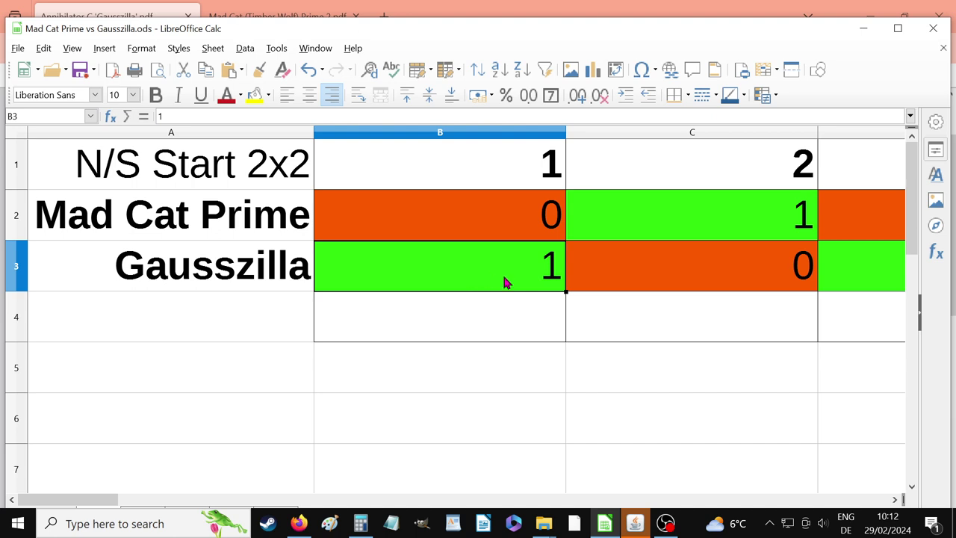
left_click(499, 224)
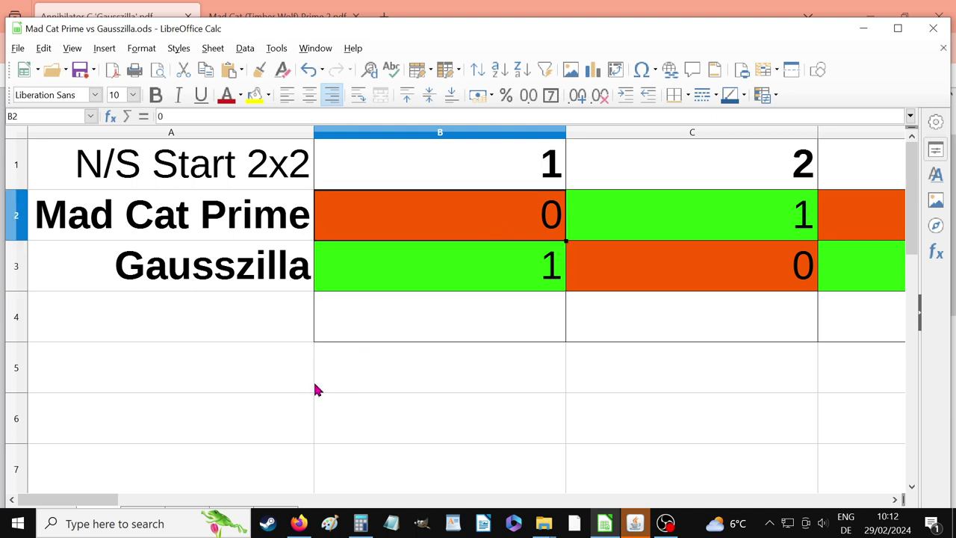
left_click(478, 289)
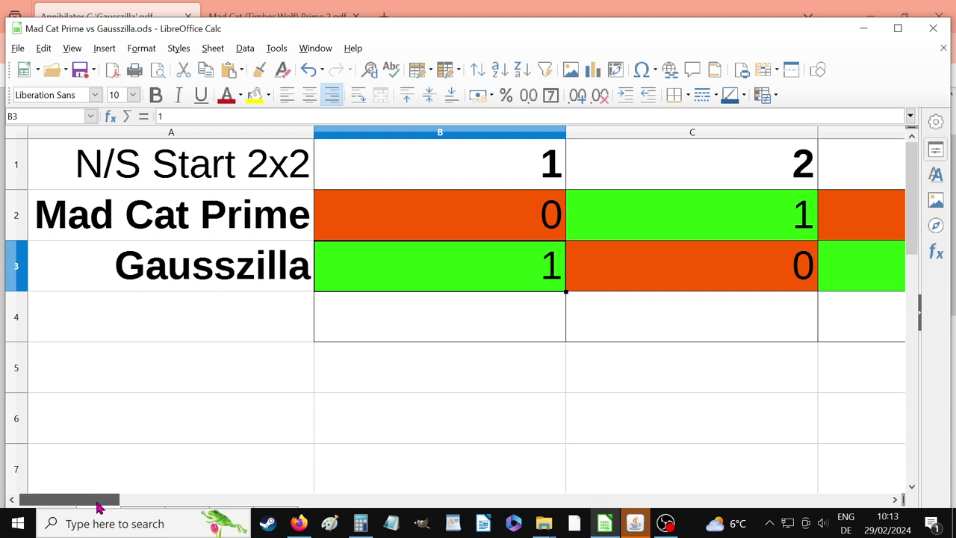
Review the remaining N/S Start 2x2 matches through match 20 and examine the MC and GZ totals
left_click_drag(97, 507, 203, 512)
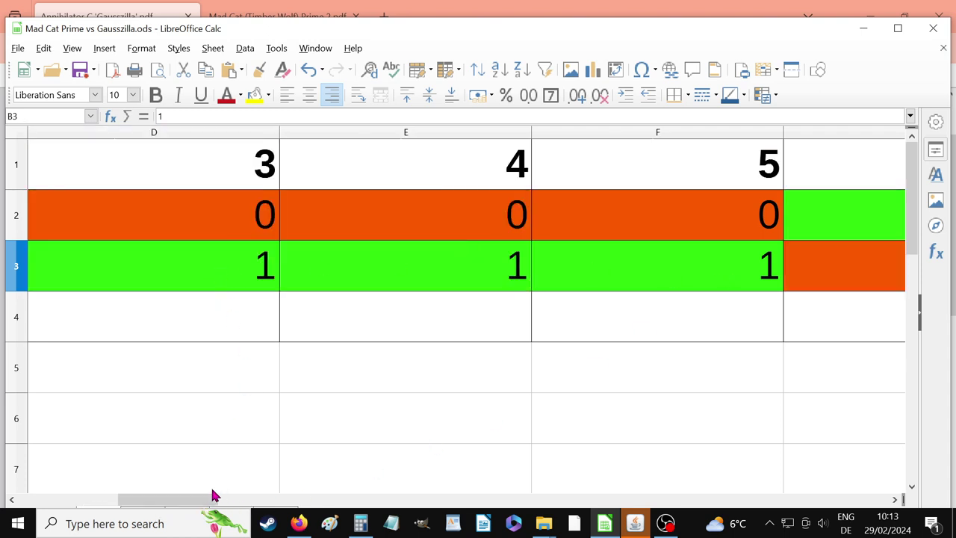
left_click_drag(187, 506, 269, 506)
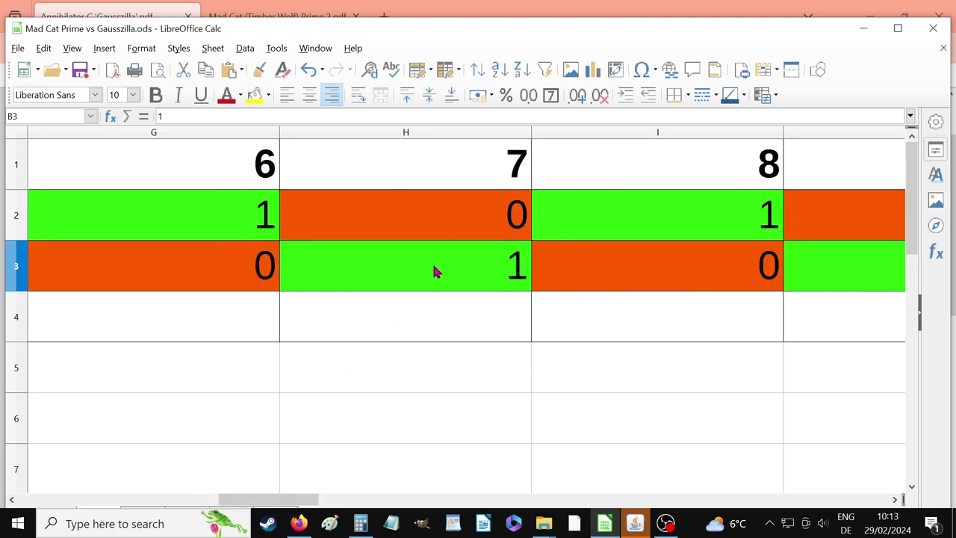
left_click_drag(274, 494, 345, 499)
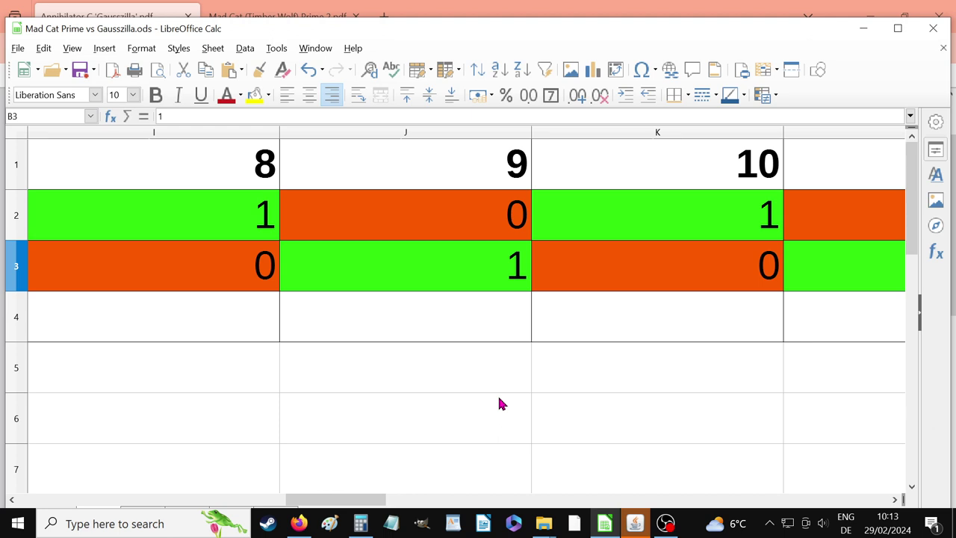
left_click_drag(341, 498, 754, 478)
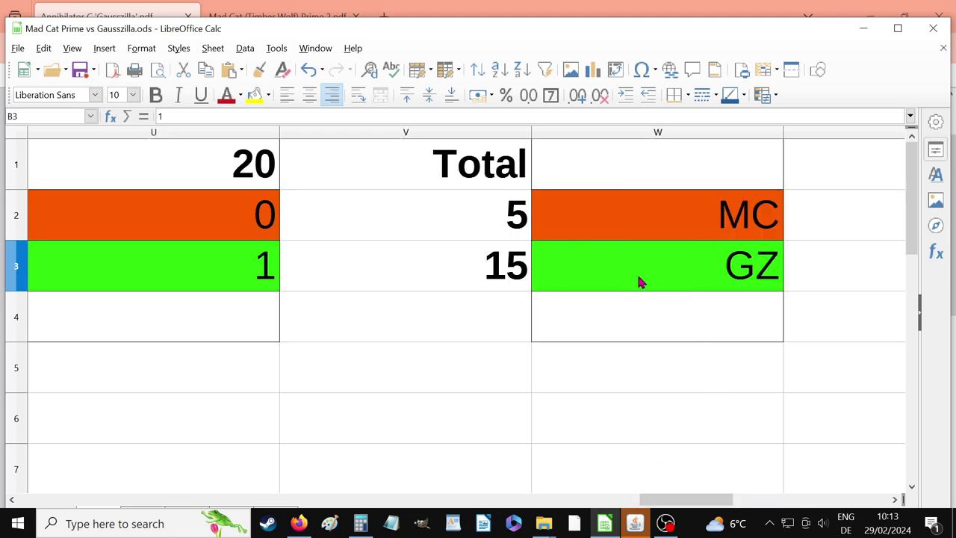
left_click(681, 282)
left_click(655, 227)
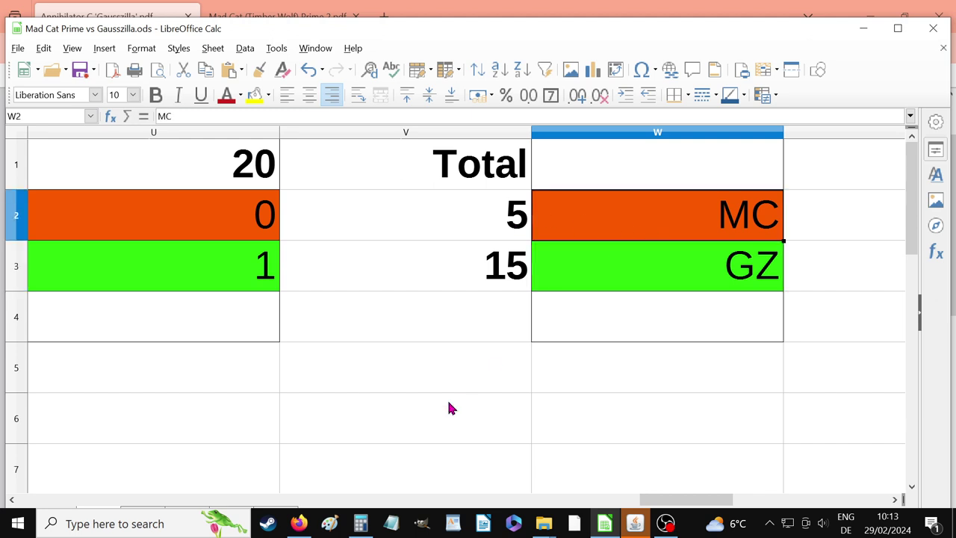
left_click(512, 280)
left_click(475, 217)
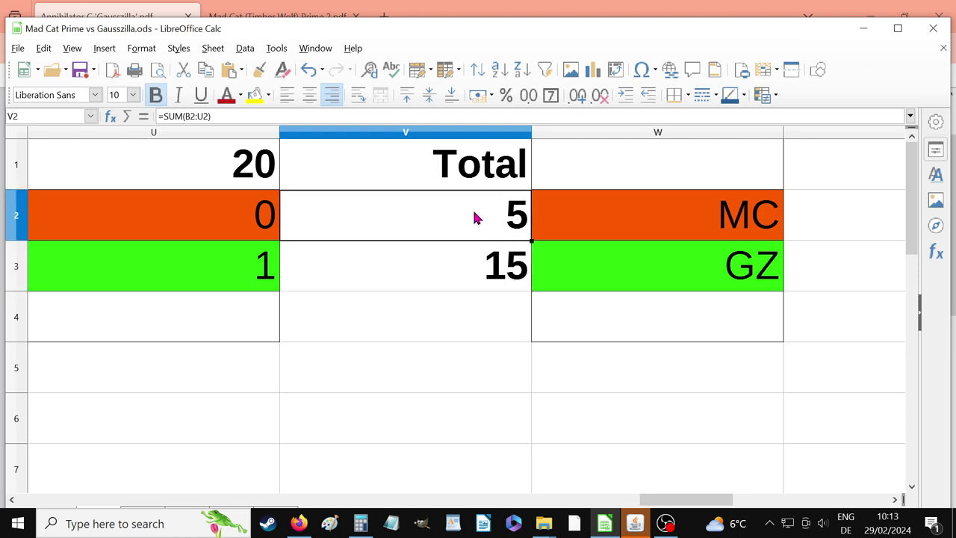
left_click(510, 410)
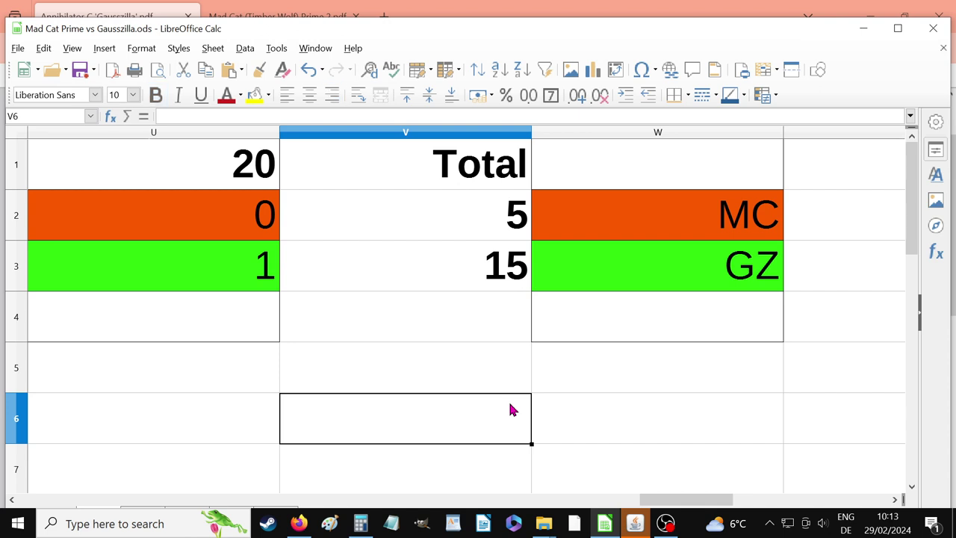
Reveal the sheet list by moving the spreadsheet window up, and examine the N/S Start 1x1 totals on Sheet2
left_click_drag(546, 48, 545, 27)
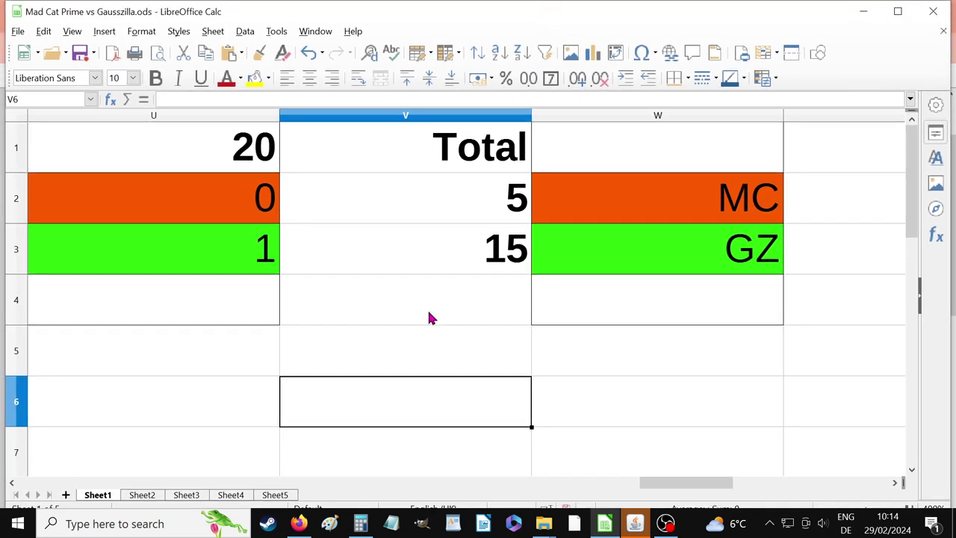
left_click(142, 495)
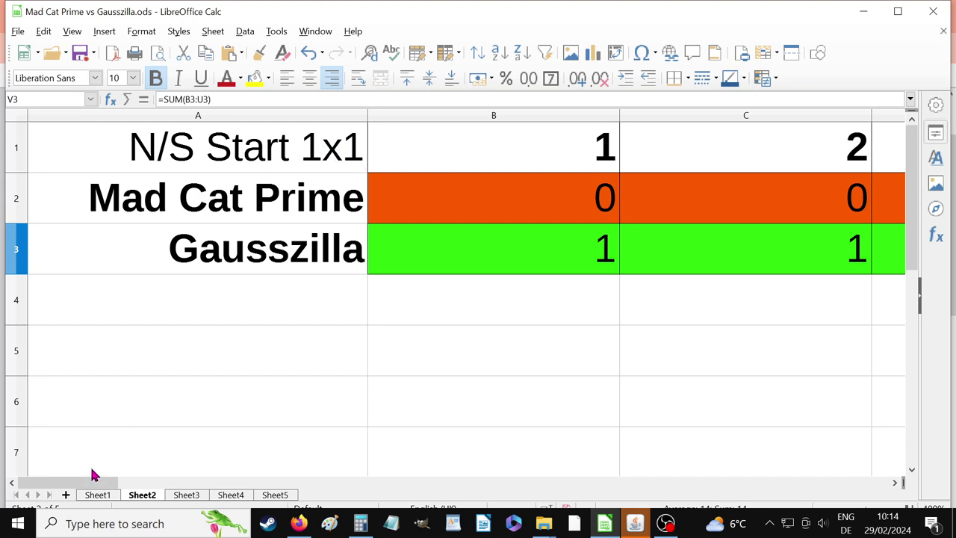
left_click_drag(43, 485, 730, 522)
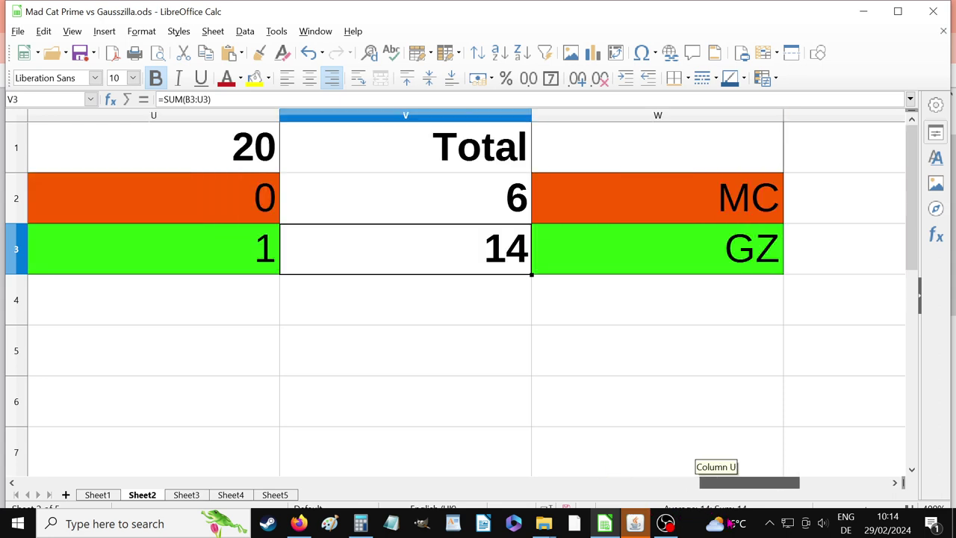
left_click_drag(730, 481, 730, 482)
left_click(438, 210)
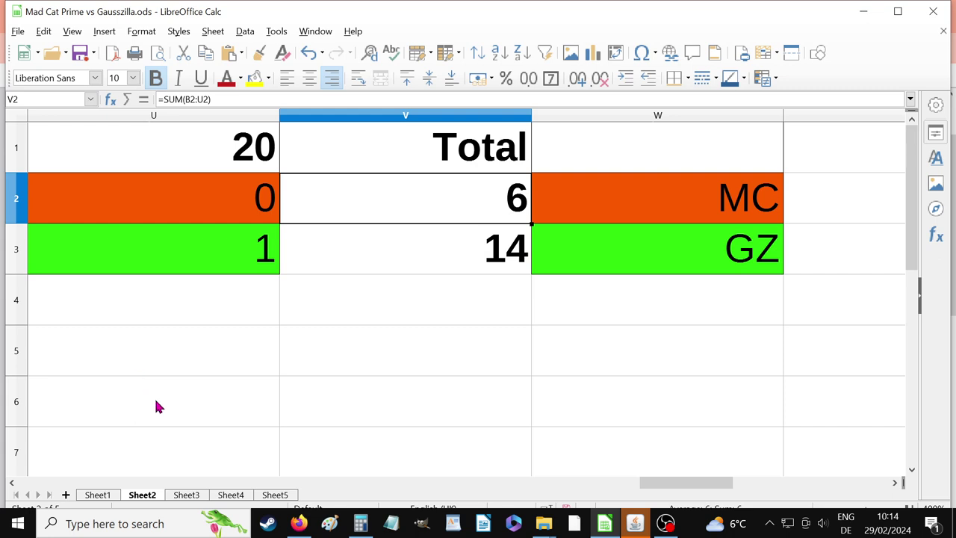
Open Sheet3 and examine the Any Start results, comparing the match totals of MC and GZ
left_click(187, 495)
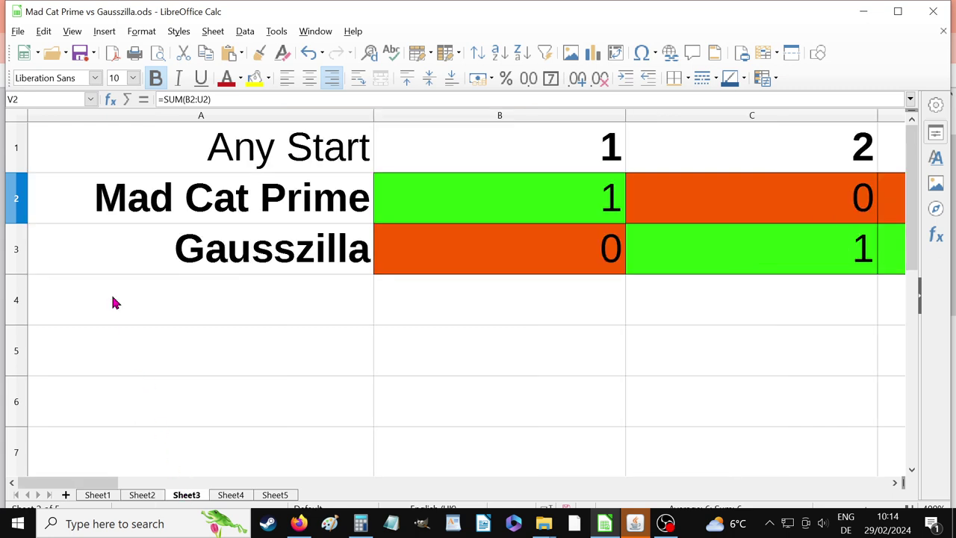
left_click(204, 151)
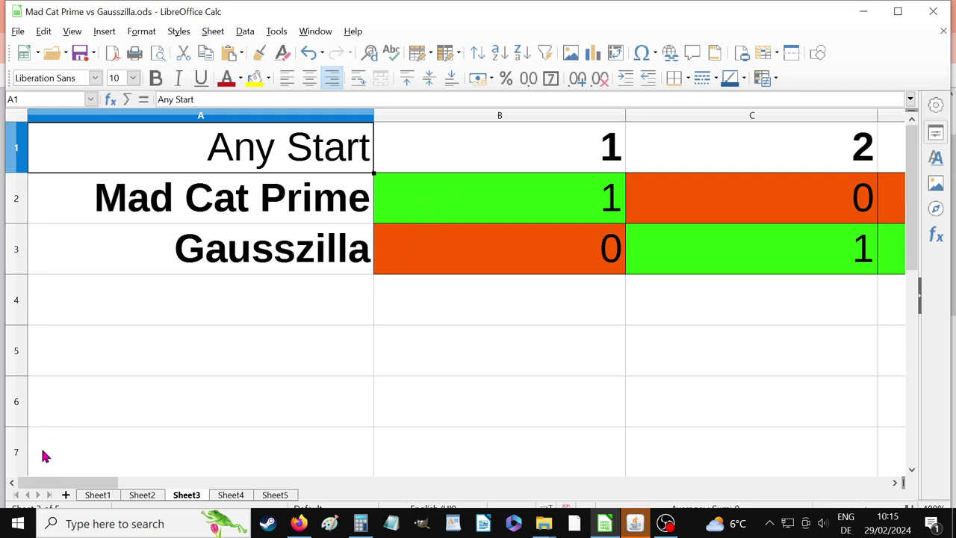
left_click_drag(64, 483, 761, 474)
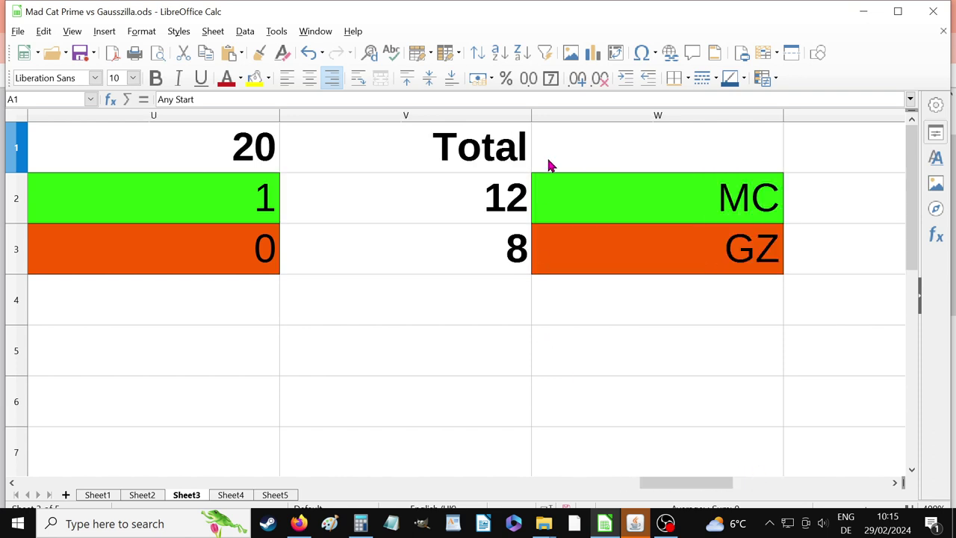
left_click(439, 195)
left_click(415, 243)
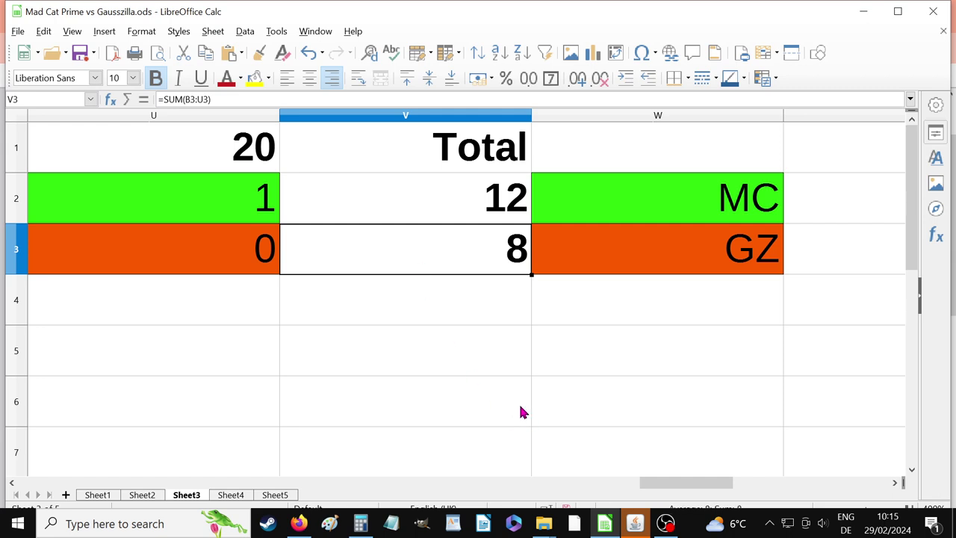
left_click_drag(601, 272, 601, 278)
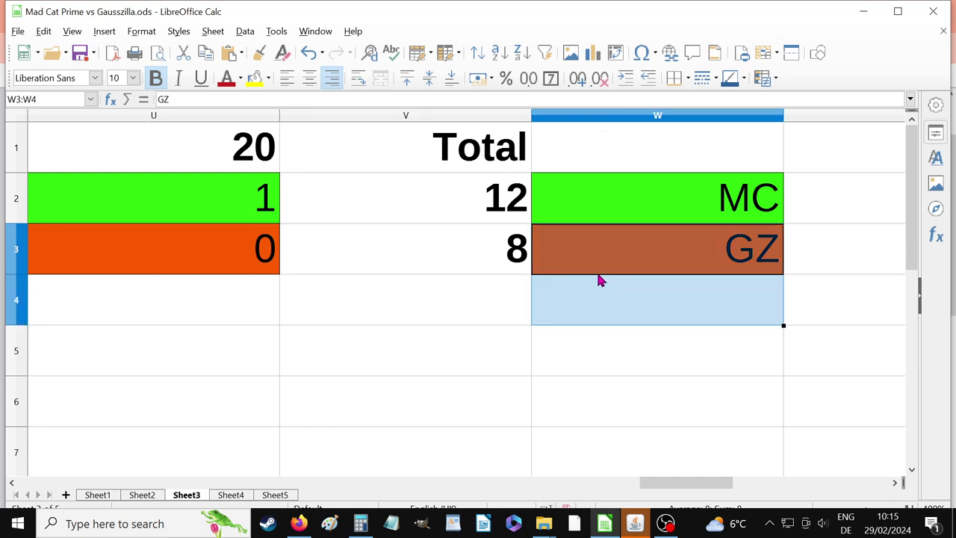
left_click(574, 250)
left_click(589, 203)
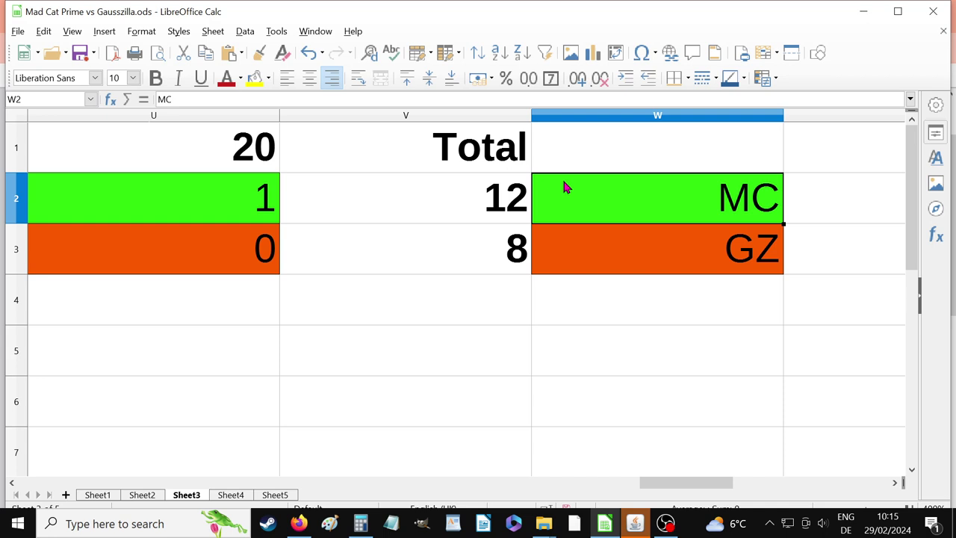
left_click(463, 192)
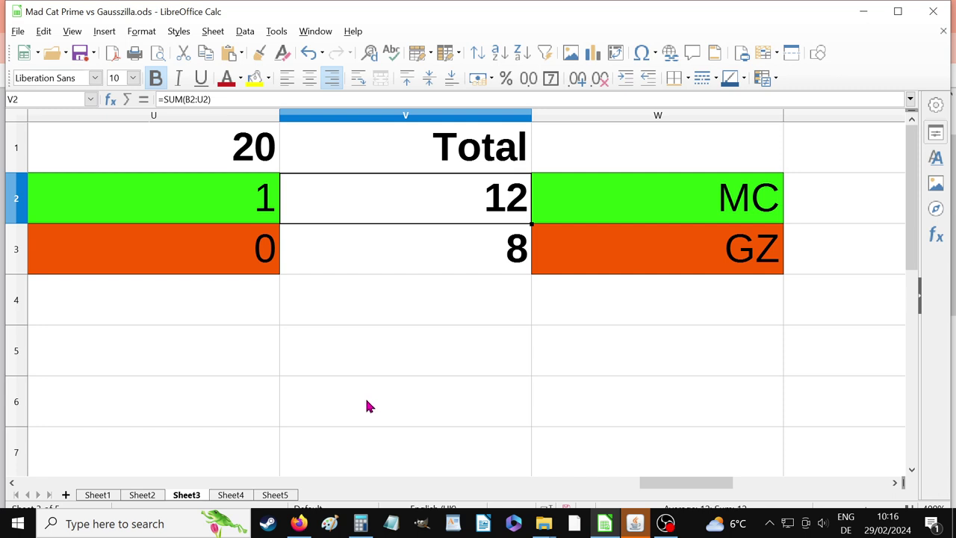
Open Sheet4 and examine the Team 1x1 results along with both mechs' totals
left_click(237, 494)
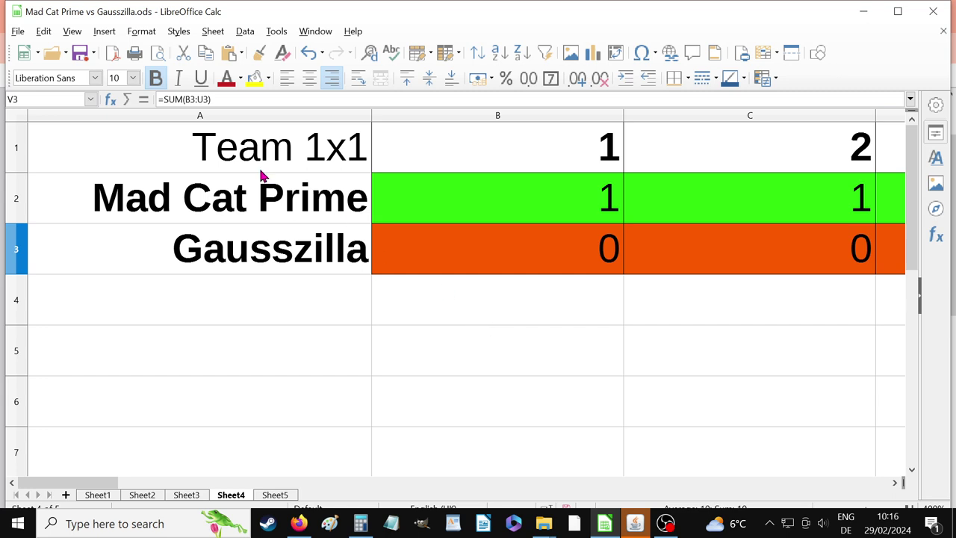
left_click(221, 147)
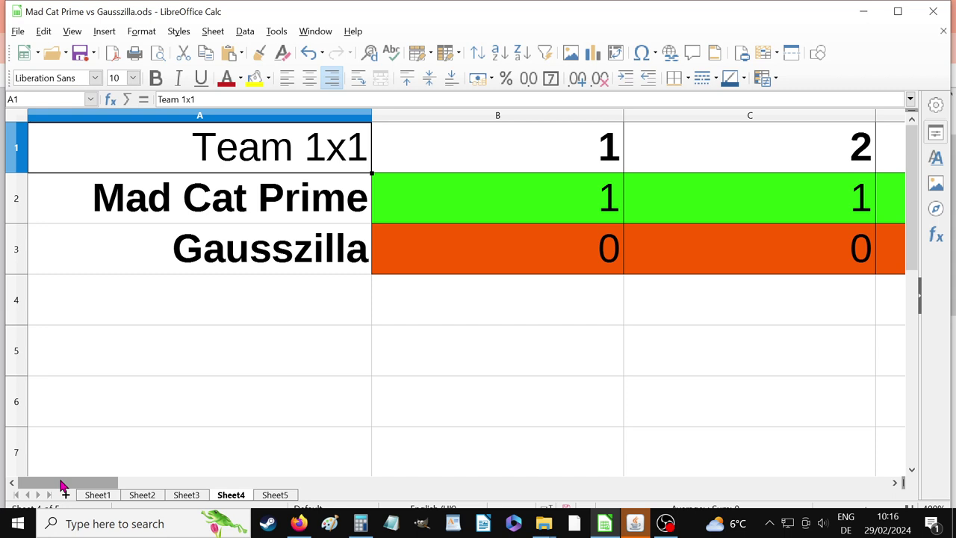
left_click_drag(62, 484, 753, 471)
left_click(489, 249)
left_click(450, 187)
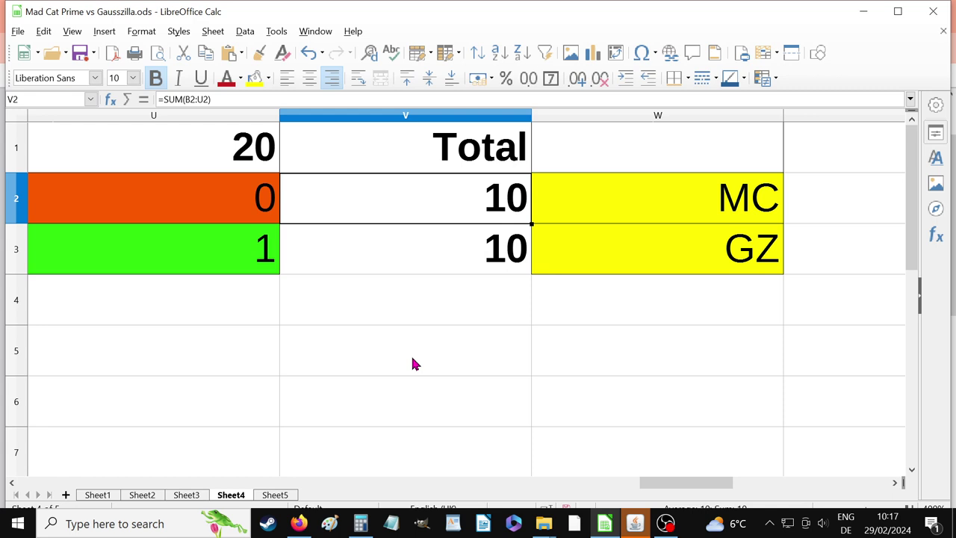
left_click(362, 336)
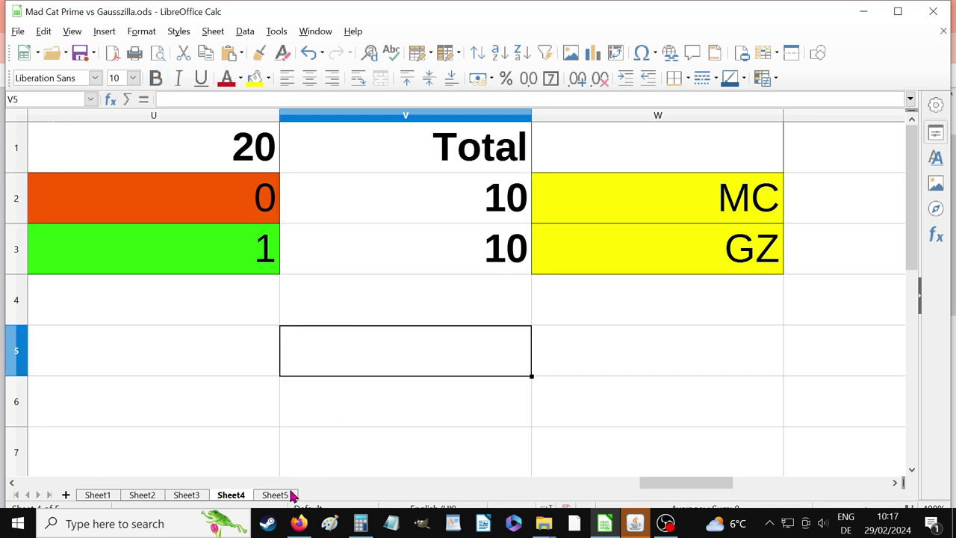
Open Sheet5 and examine the Team 2x2 results, comparing the totals of Mad Cat Prime and Gausszilla
left_click(275, 495)
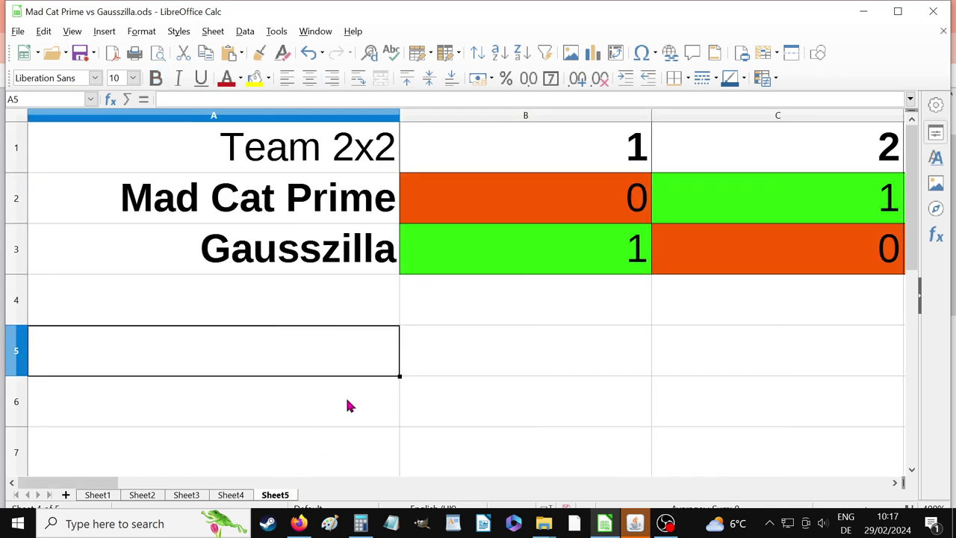
left_click(236, 168)
left_click(231, 213)
left_click(231, 242)
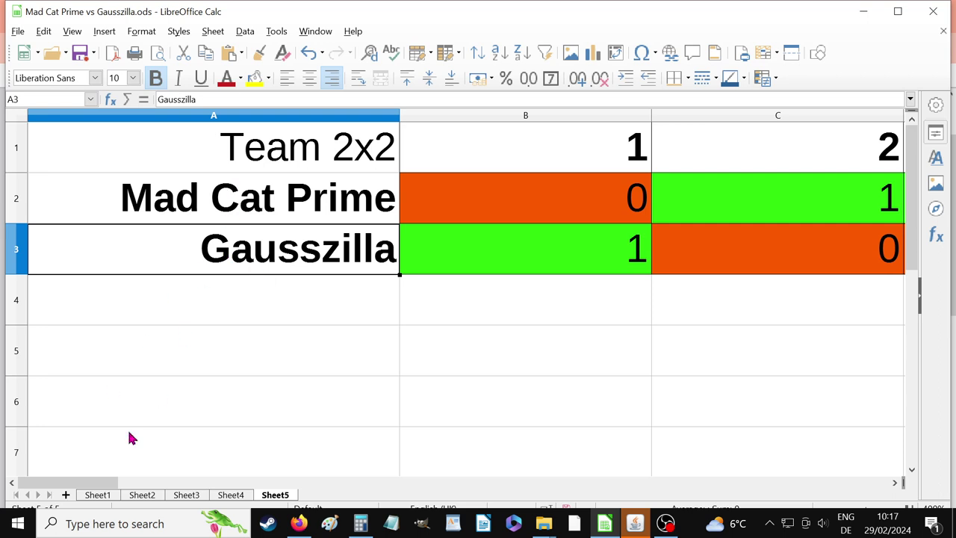
left_click_drag(75, 489, 755, 496)
left_click(440, 255)
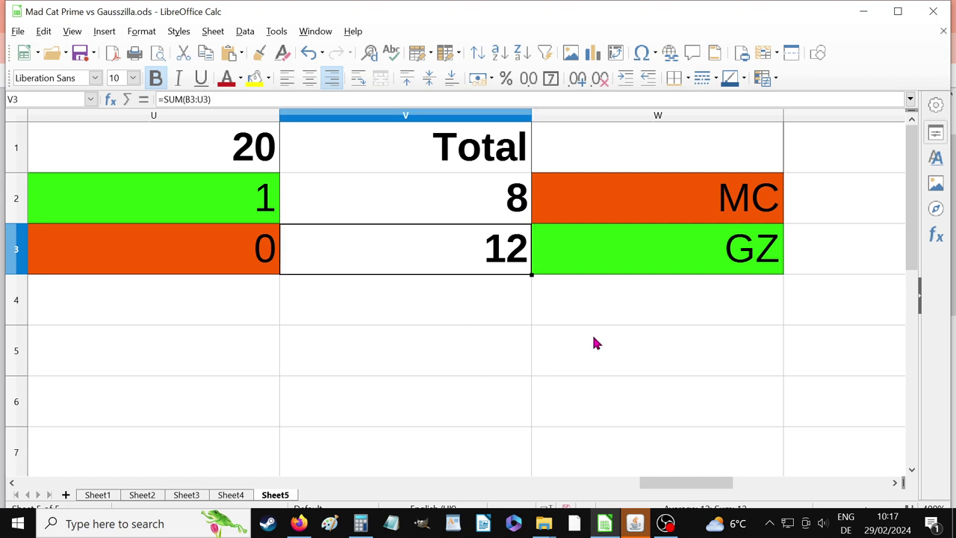
left_click(458, 198)
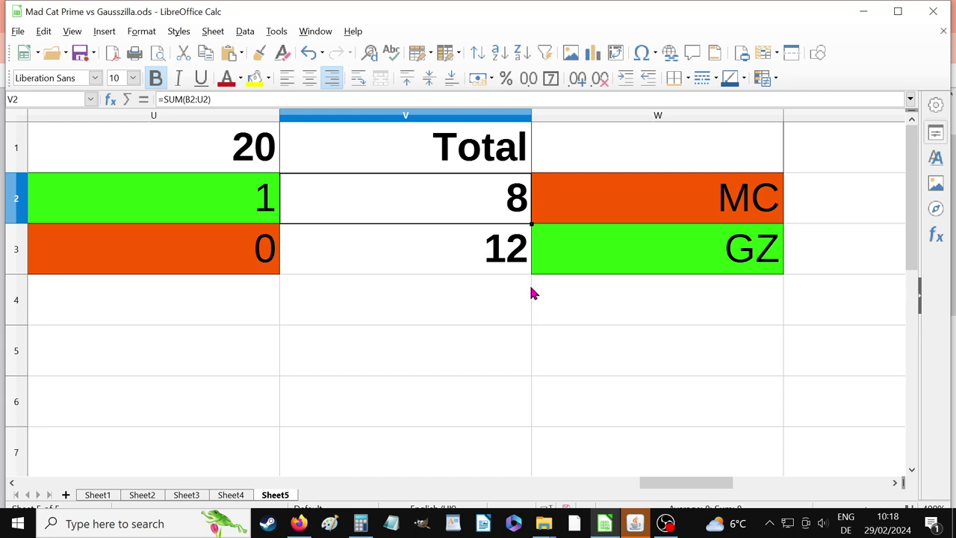
left_click(524, 257)
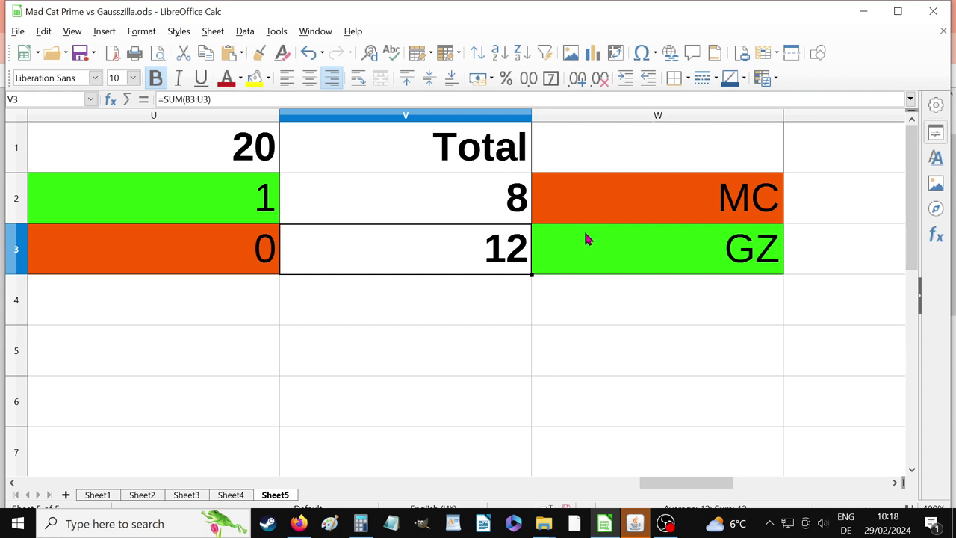
left_click(587, 260)
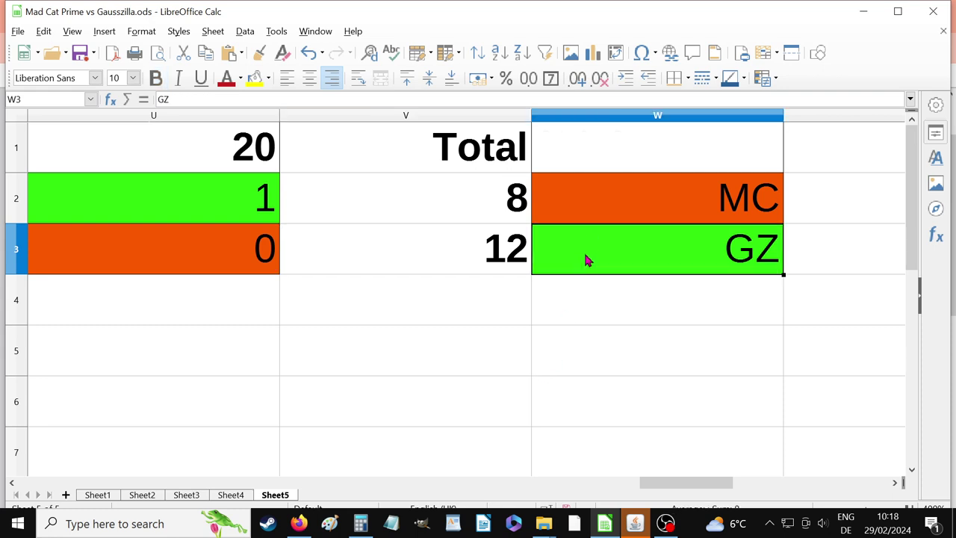
Select the GZ total on Sheet5, and revisit Sheet1 through Sheet5 in order to compare the MC and GZ totals
left_click(429, 253)
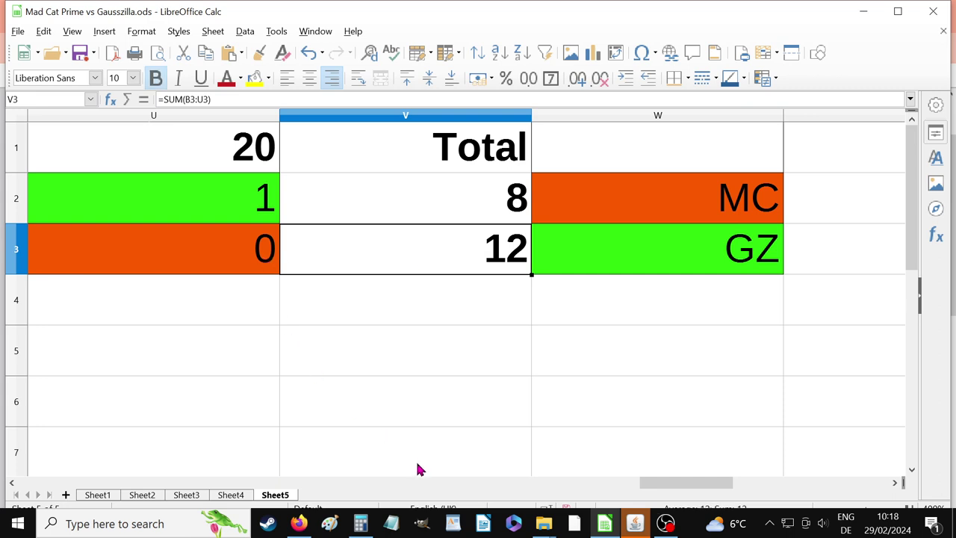
left_click(97, 496)
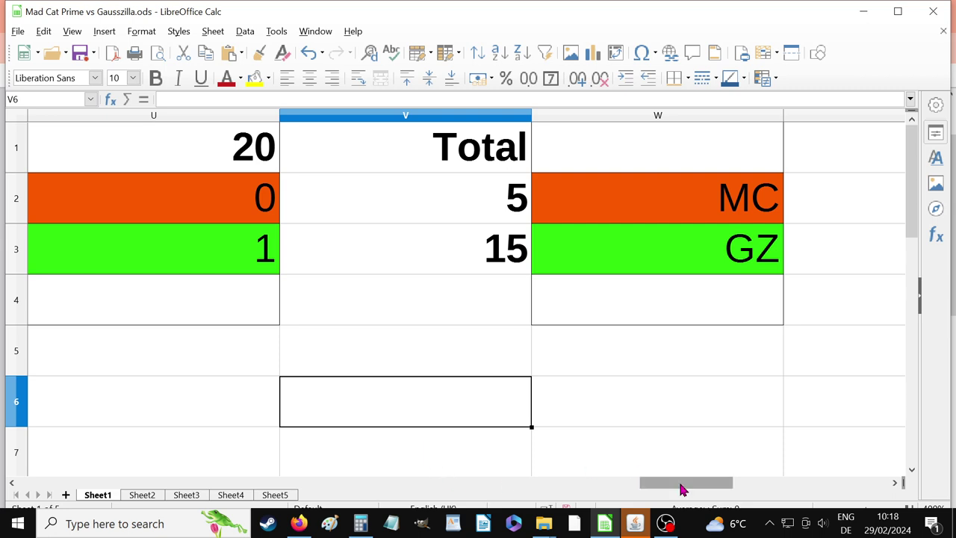
left_click(153, 495)
left_click(186, 497)
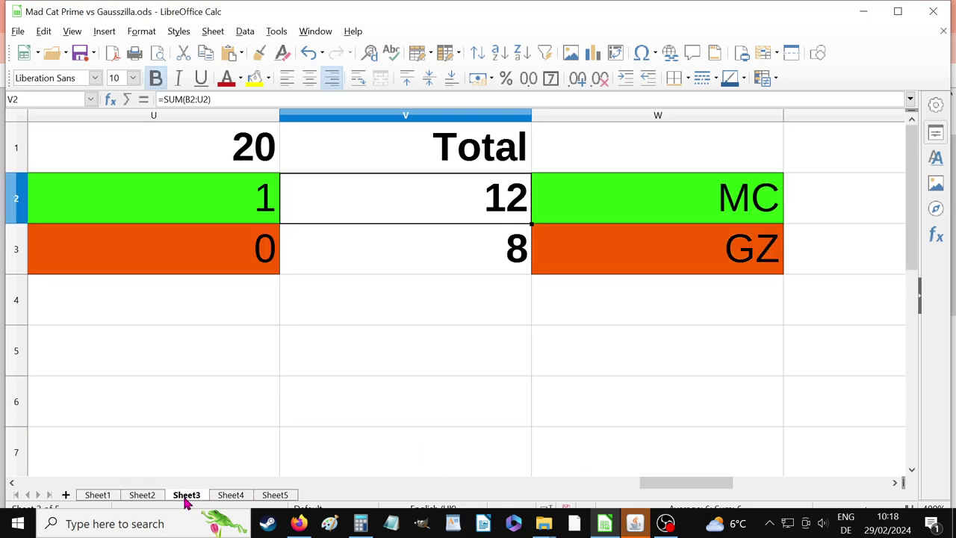
left_click(226, 499)
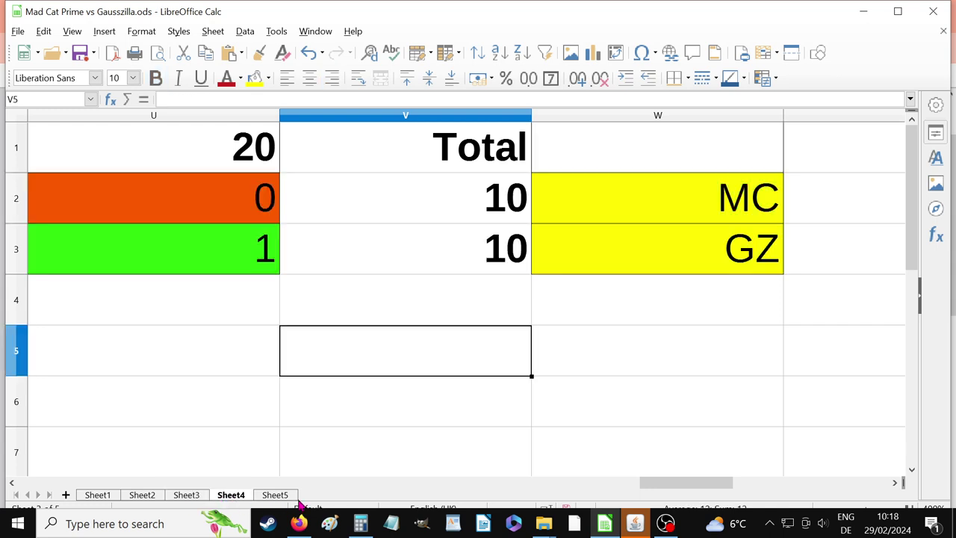
left_click(284, 498)
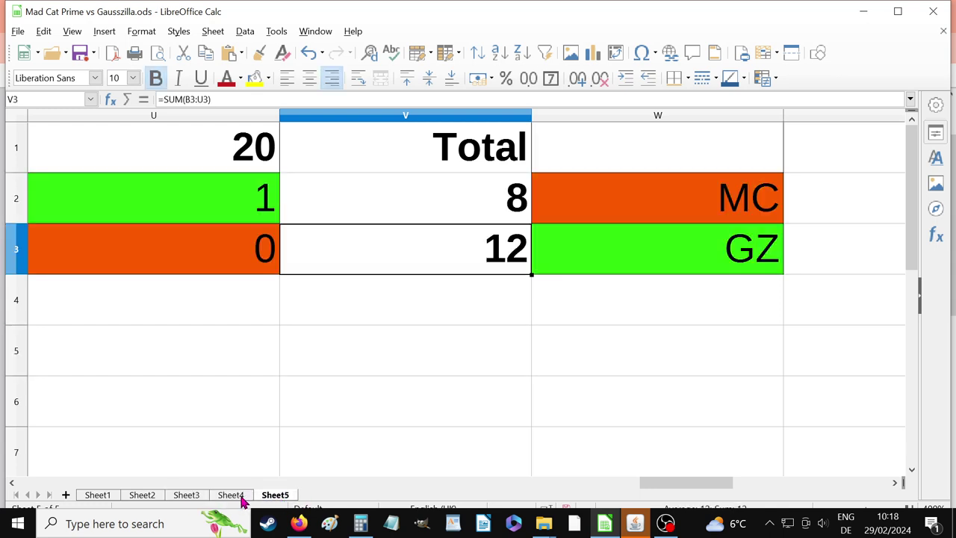
Compare the Team 1x1 totals on Sheet4 with the Any Start totals on Sheet3, ending on Sheet4
left_click(243, 499)
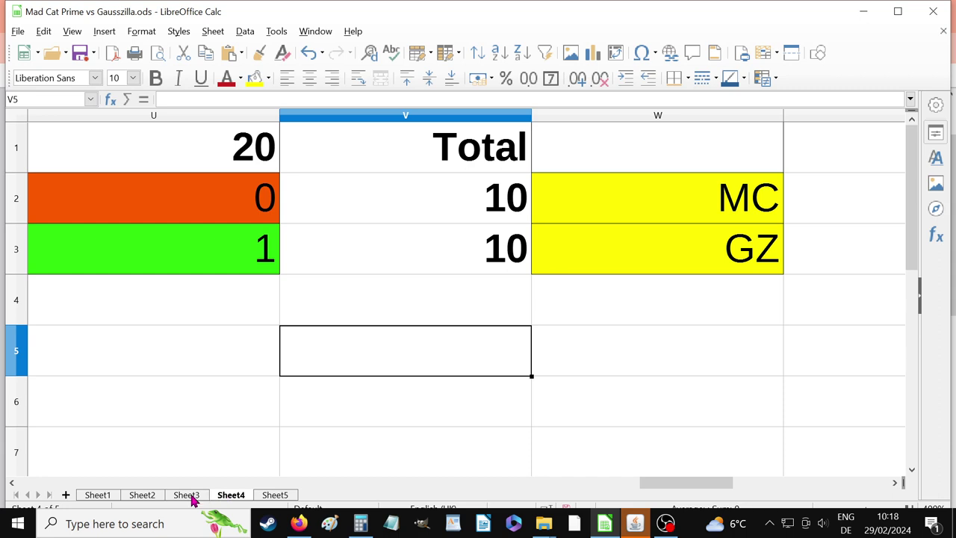
left_click(190, 495)
left_click(231, 495)
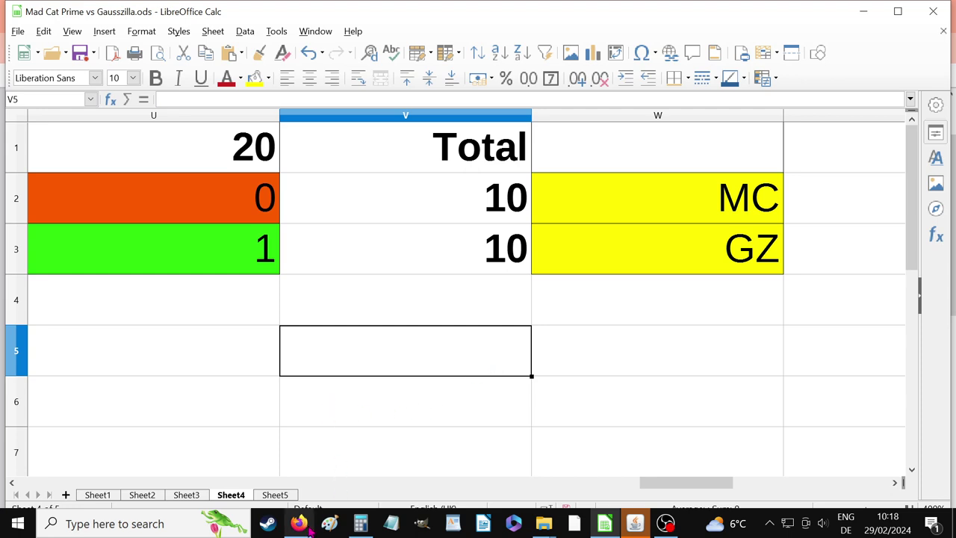
Switch to the Annihilator C 'Gausszilla' record sheet in Firefox and examine its BV value
mouse_move(298, 524)
left_click(278, 423)
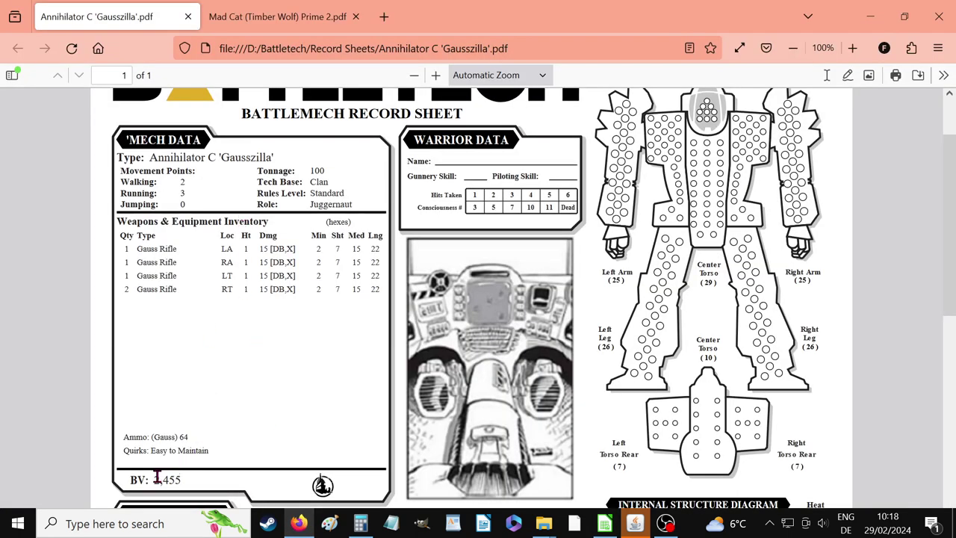
left_click_drag(155, 481, 181, 494)
left_click(212, 489)
Open the Mad Cat (Timber Wolf) Prime record sheet and examine the two Machine Gun rows in the weapons inventory
left_click(251, 9)
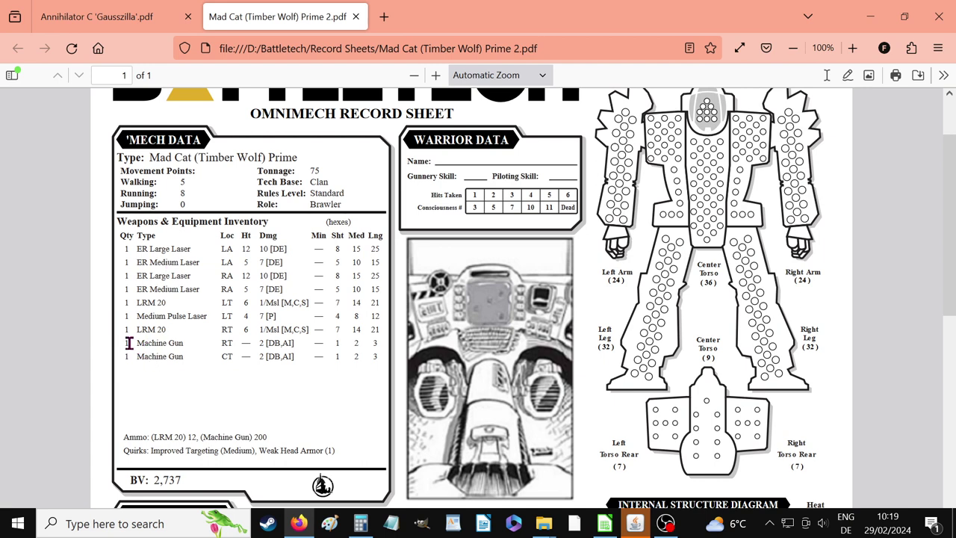
left_click_drag(128, 342, 299, 357)
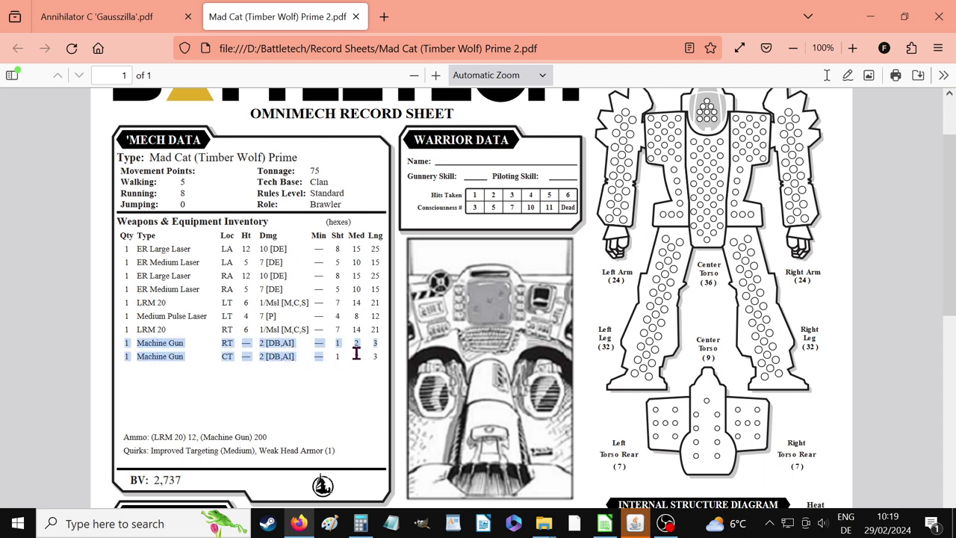
left_click(362, 395)
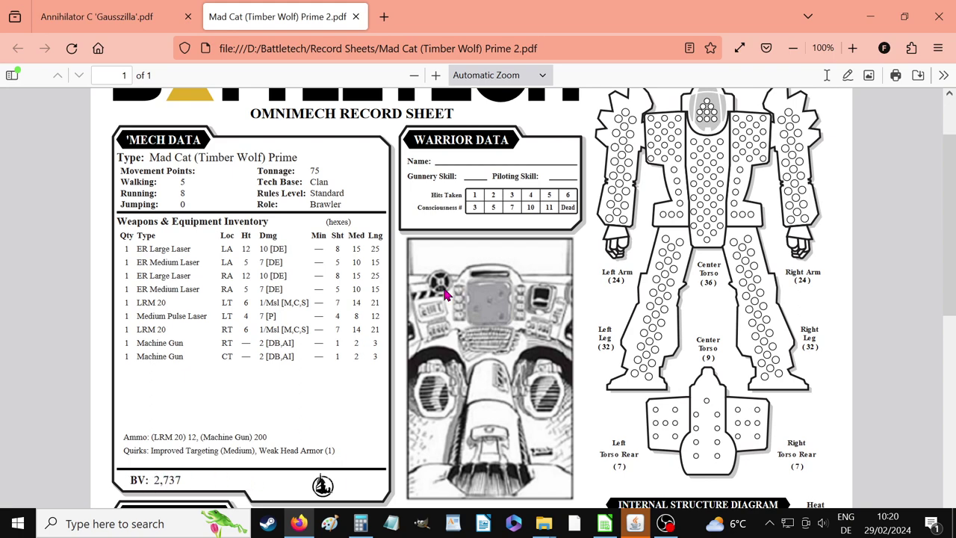
Examine the XL Fusion Engine slots in the Center Torso critical hit table of the Mad Cat Prime record sheet
scroll(398, 250, "down", 5)
scroll(398, 256, "down", 1)
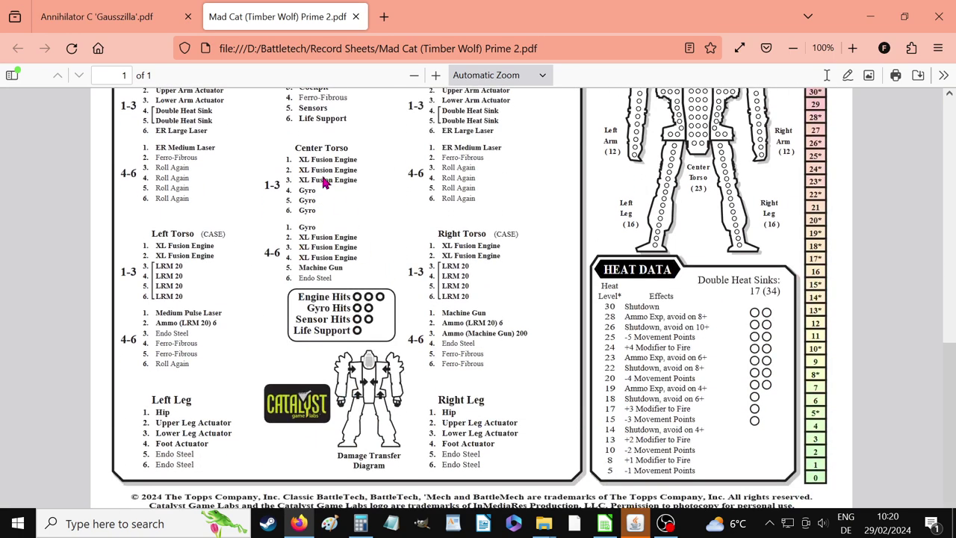
left_click_drag(301, 239, 321, 249)
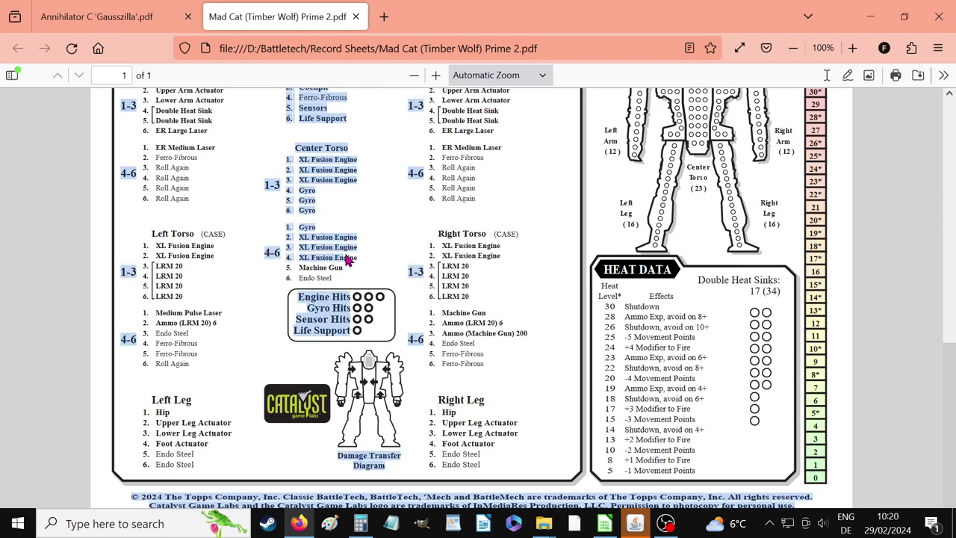
left_click(335, 261)
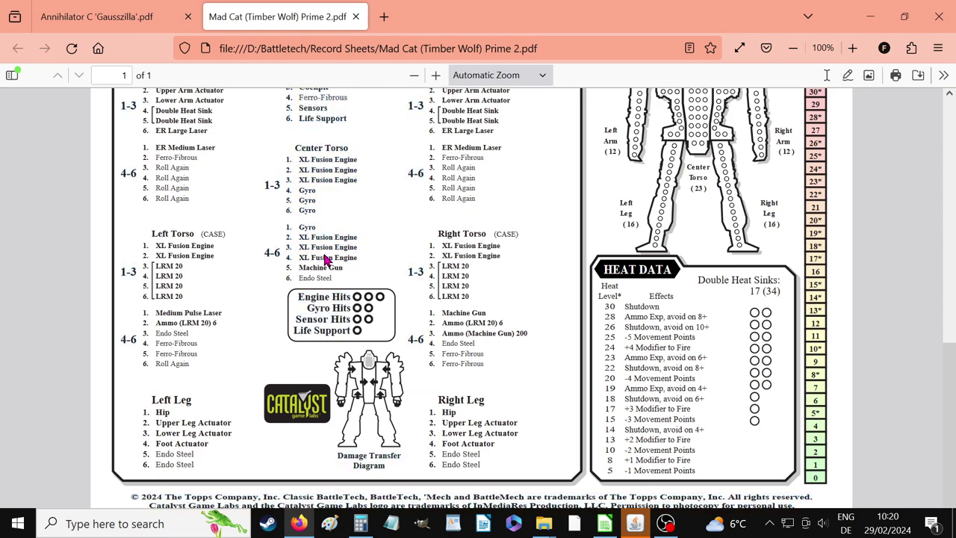
Return to the Annihilator C 'Gausszilla' record sheet and examine the engine slots in its torso critical hit tables
left_click(80, 9)
scroll(308, 354, "down", 5)
scroll(308, 353, "down", 2)
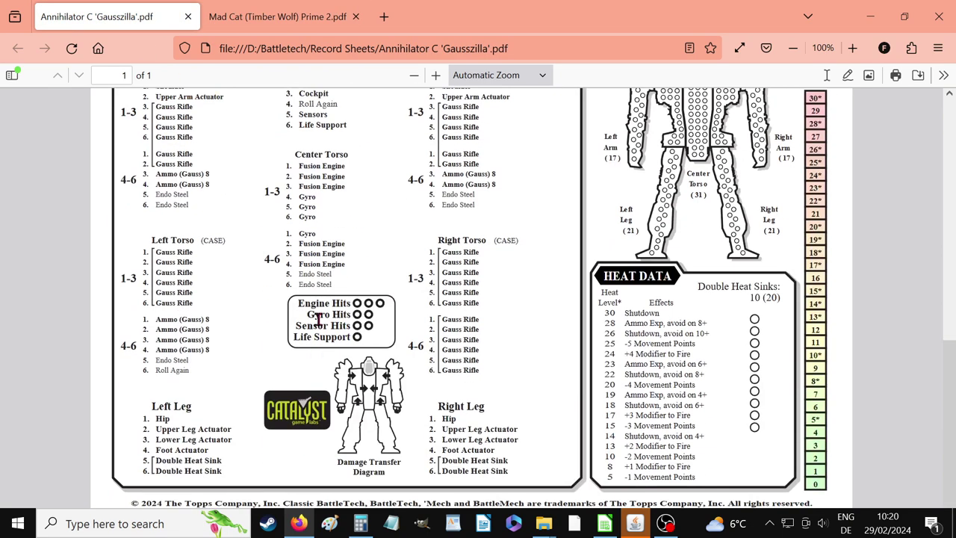